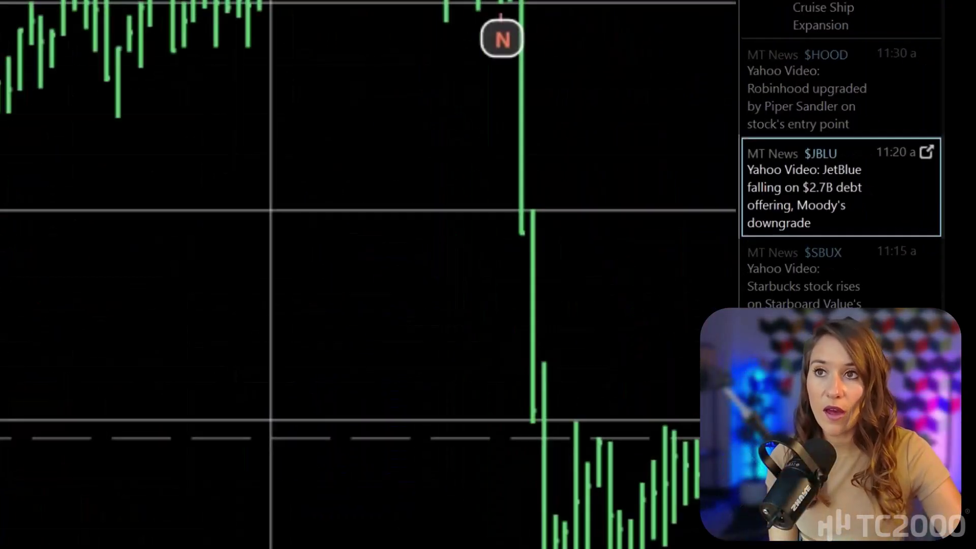
Step: Step down three headlines in the docked news list, past the Bitcoin story, jumping the chart to each N marker
key(Down)
key(Down)
key(Down)
key(Down)
key(Down)
key(Down)
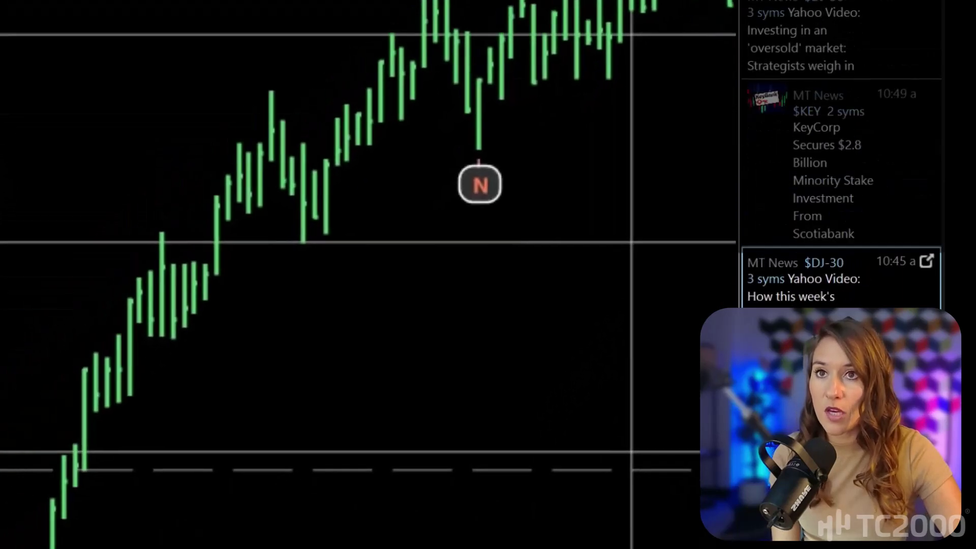
key(Down)
key(Down)
key(Down)
key(Down)
key(Down)
key(Down)
key(Down)
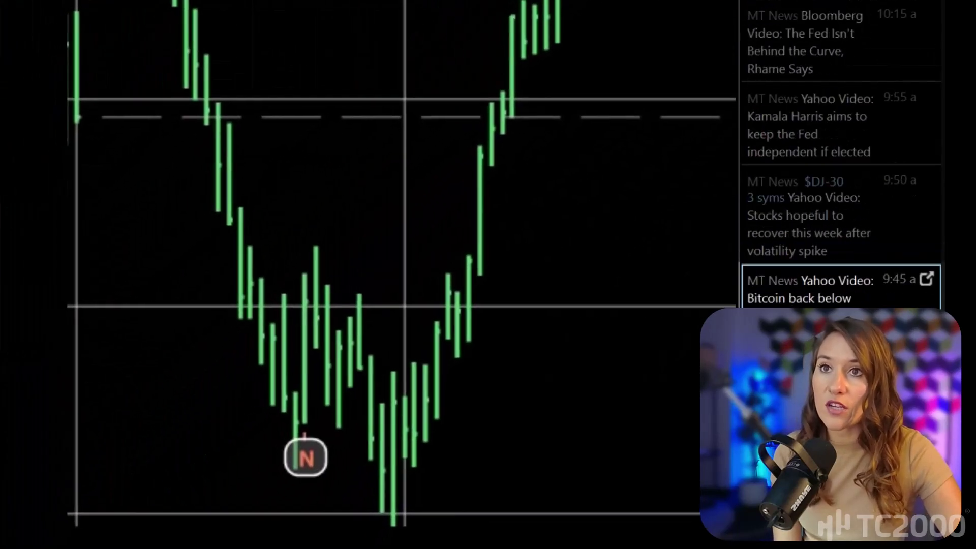
key(Down)
key(Down)
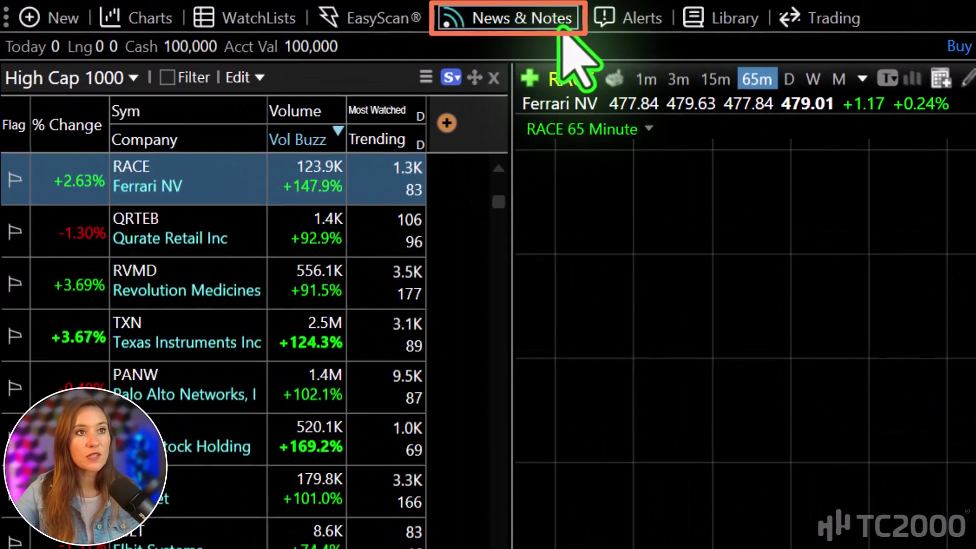
Step: Show the Top News Stories feed, scroll it, and open the full Roper Technologies (ROP) article
click(330, 16)
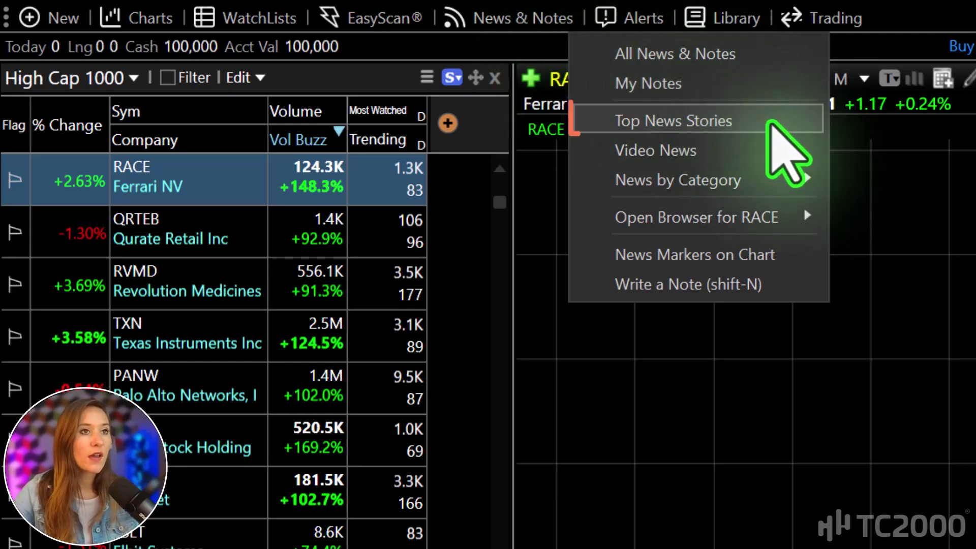
click(770, 121)
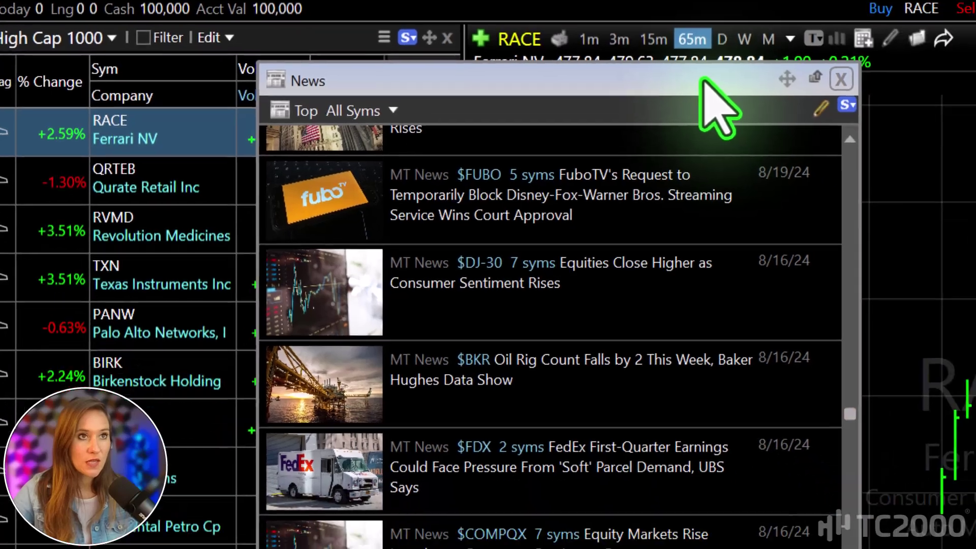
scroll(785, 183, down, 1)
scroll(538, 4, down, 9)
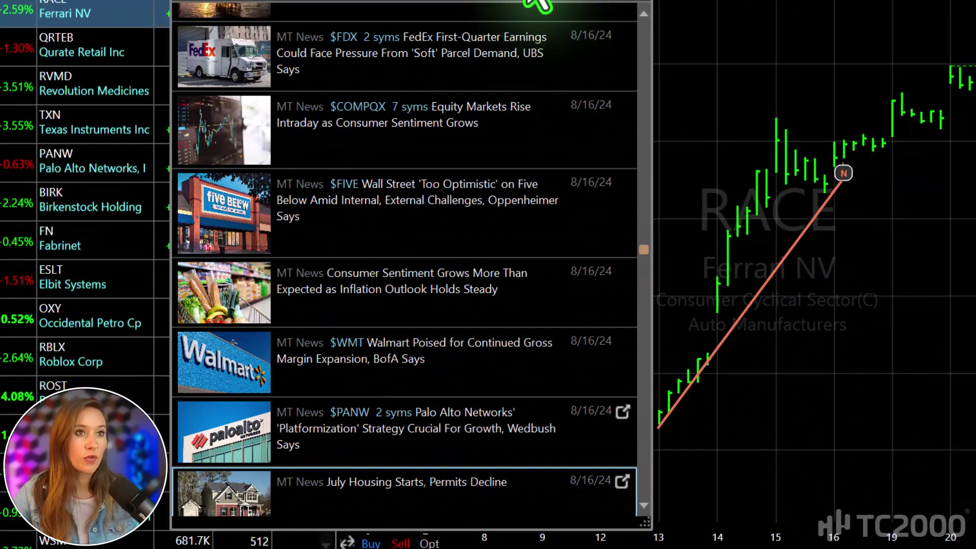
scroll(538, 5, down, 8)
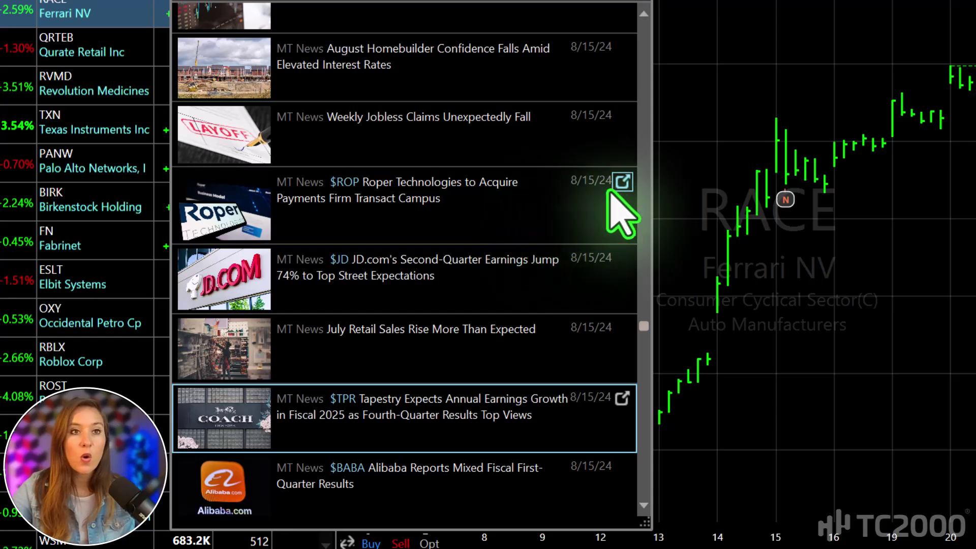
click(622, 181)
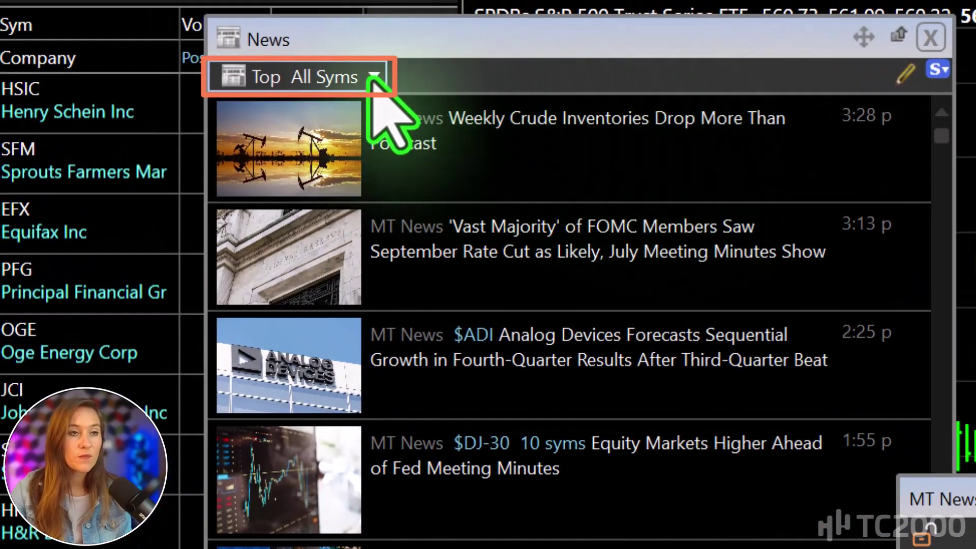
Step: Set the news source filter to All symbols with Bloomberg Videos and Yahoo Finance Videos added
click(374, 76)
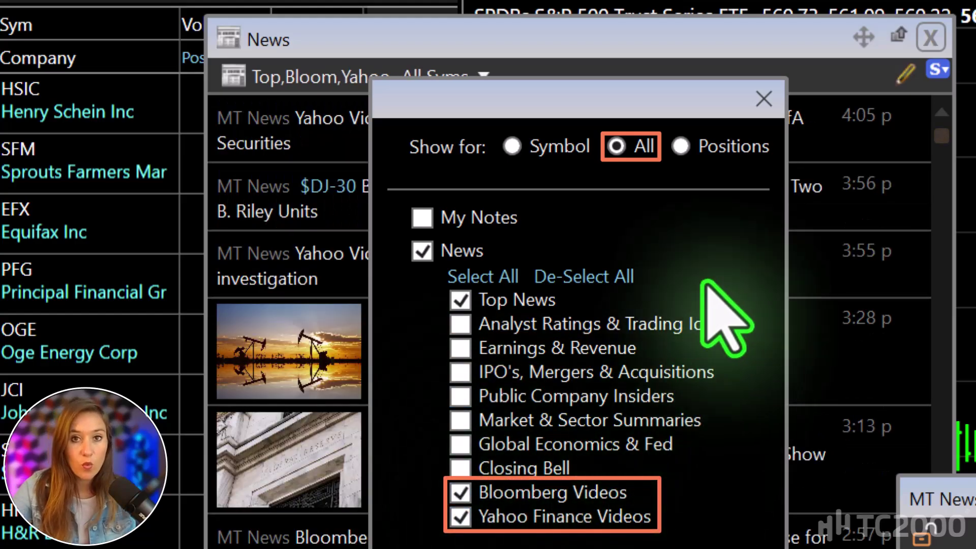
click(763, 96)
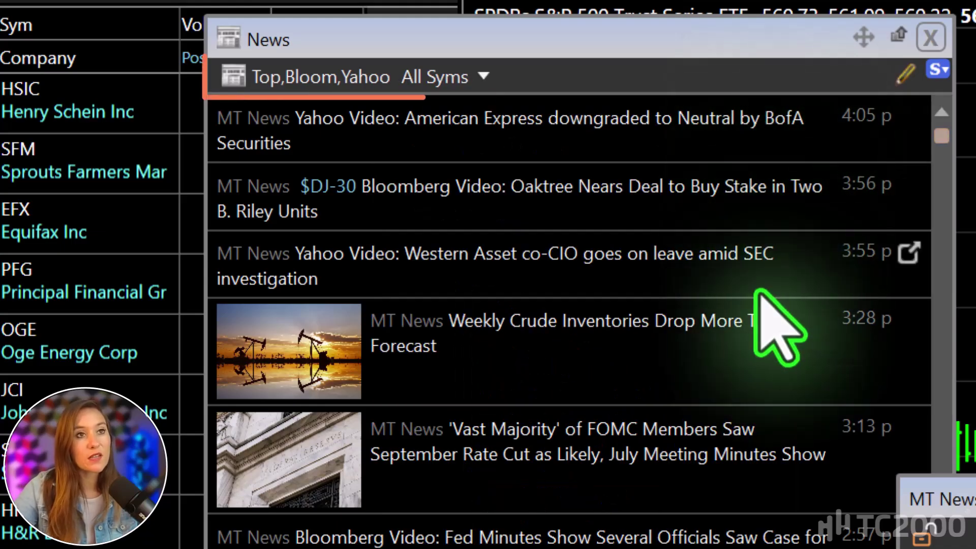
scroll(777, 325, down, 10)
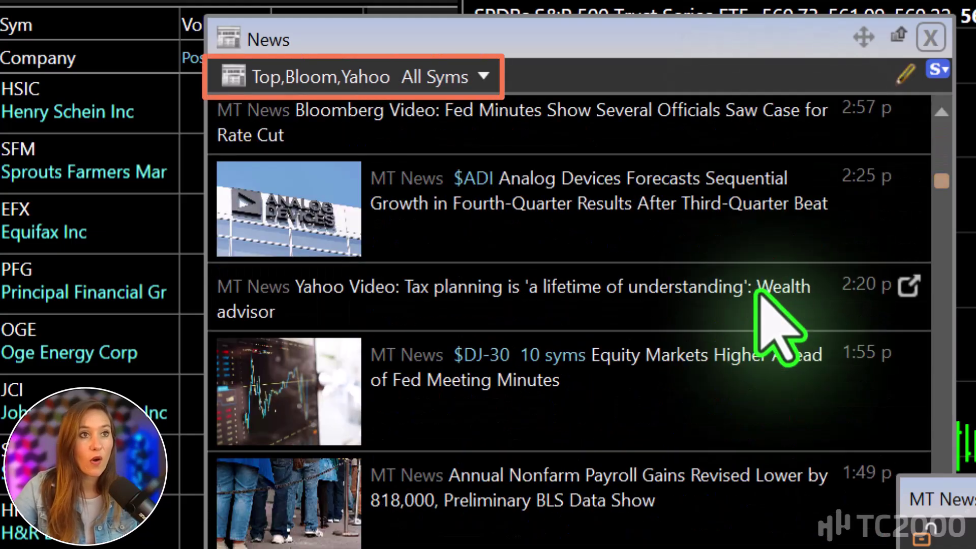
scroll(756, 294, down, 10)
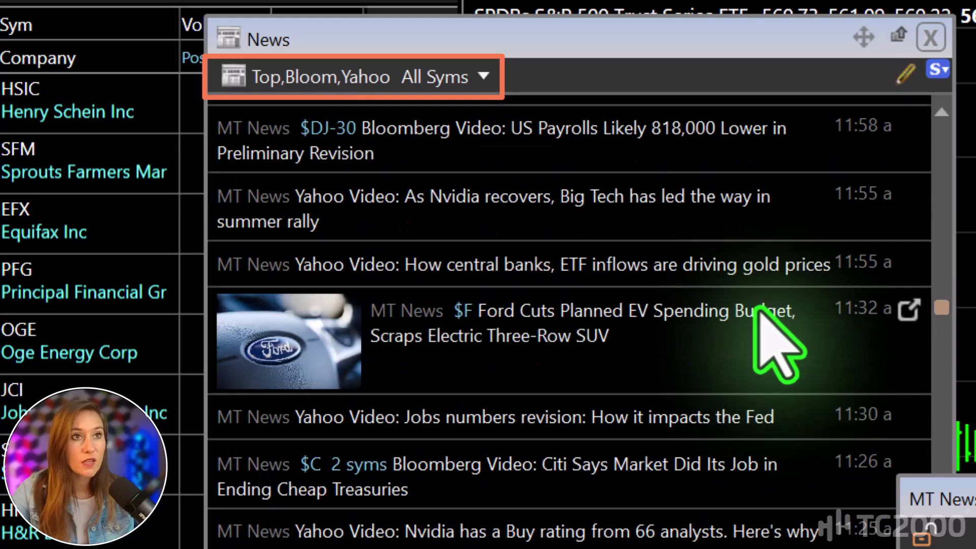
scroll(767, 325, down, 2)
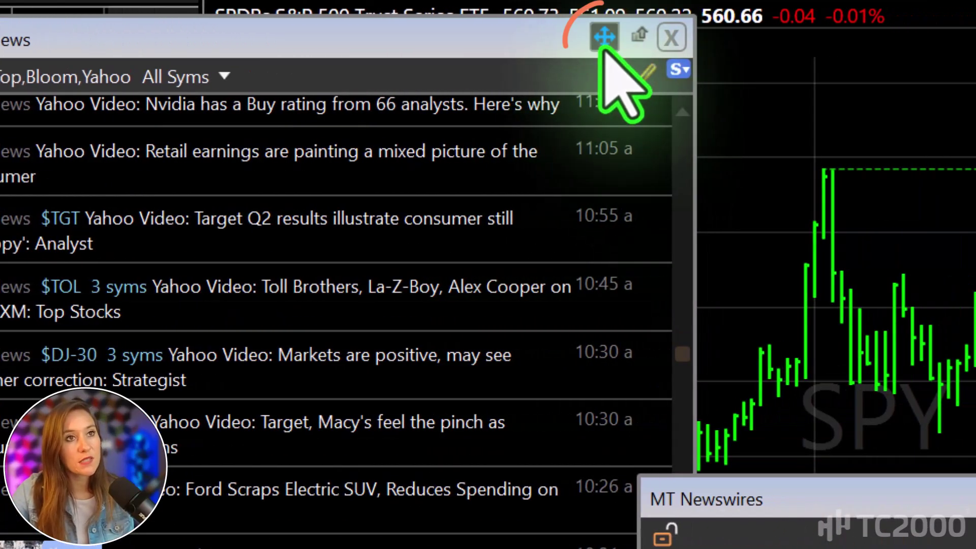
Step: Dock the News window as a column on the right edge
click(603, 40)
click(732, 79)
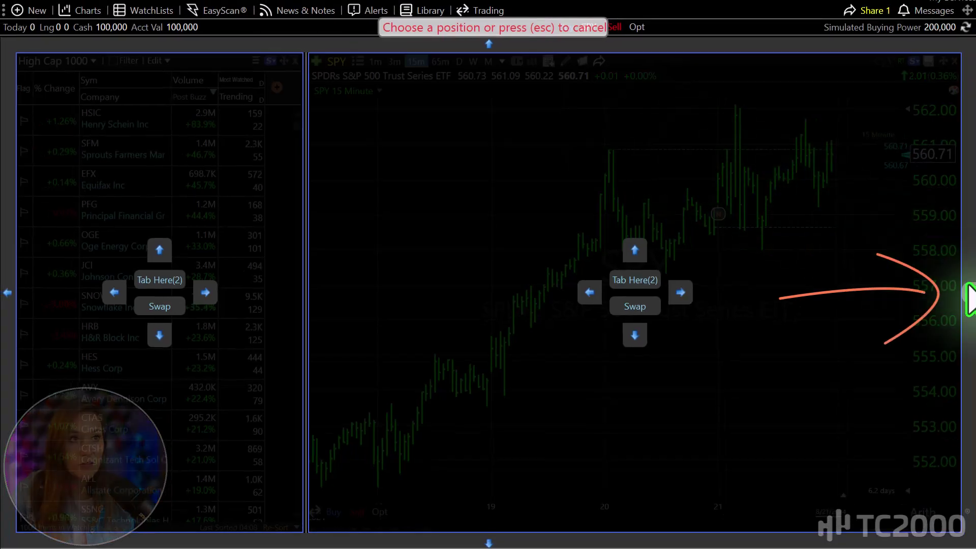
click(969, 300)
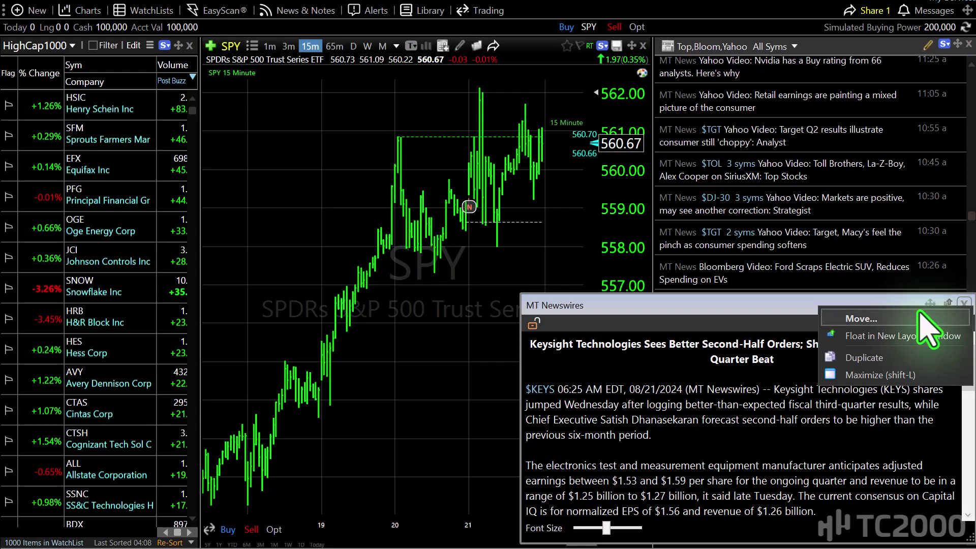
Step: Dock the MT Newswires article reader below the news list and load the Ford EV plant story
click(884, 319)
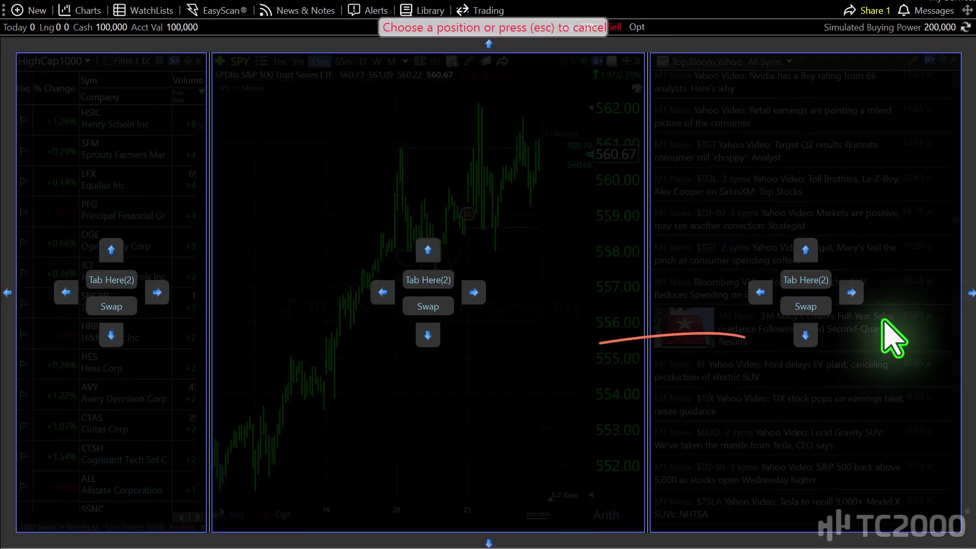
click(806, 335)
scroll(864, 229, down, 3)
click(867, 263)
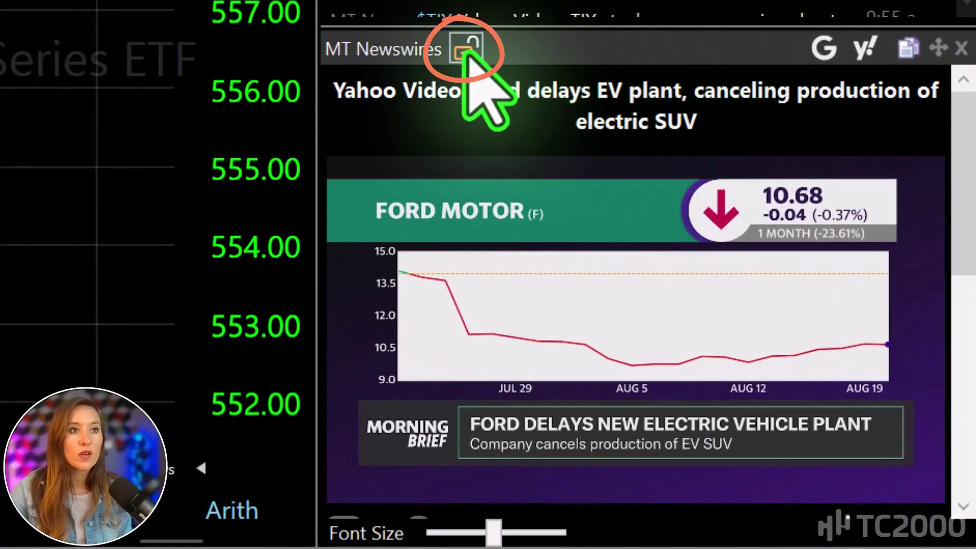
Step: Lock the article reader and pop the Target earnings article into a floating window moved up-left
click(455, 56)
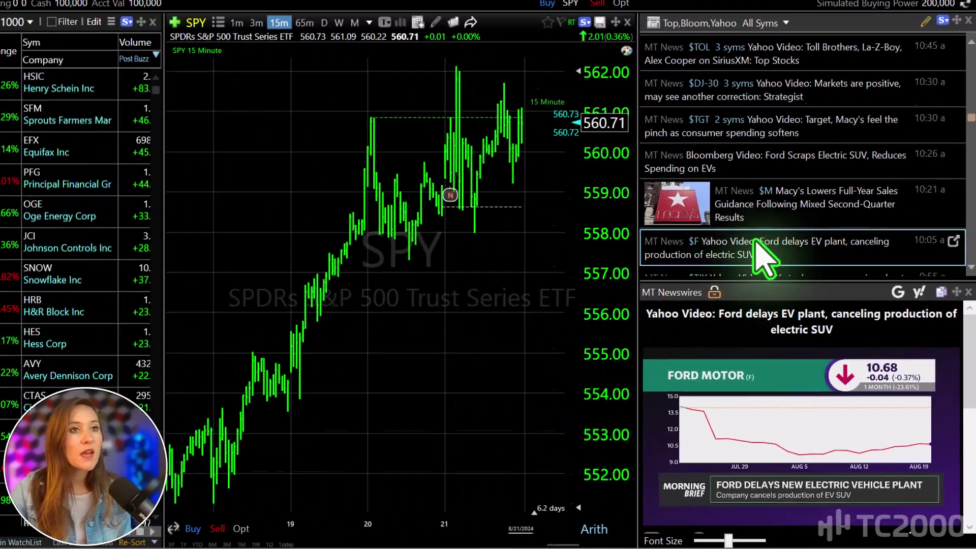
scroll(763, 254, down, 2)
scroll(790, 246, down, 6)
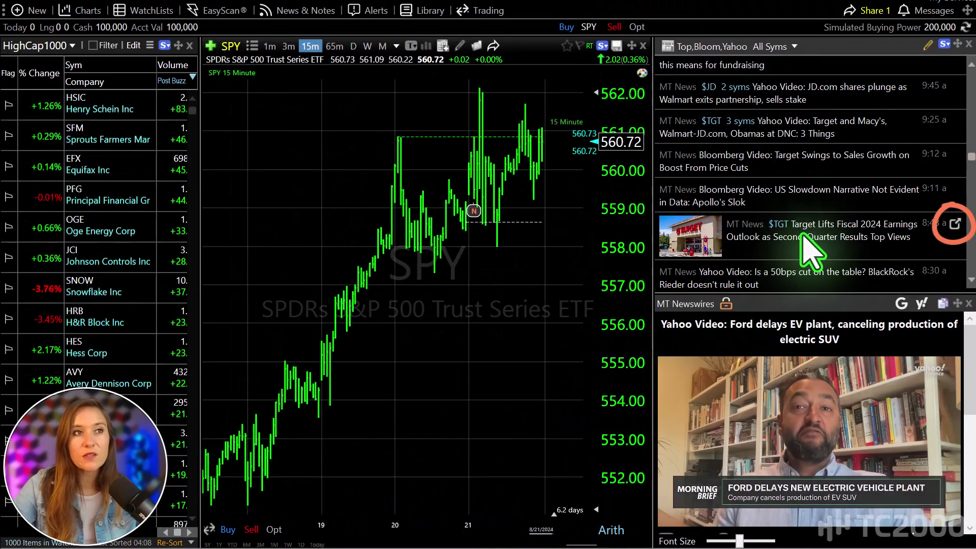
click(953, 226)
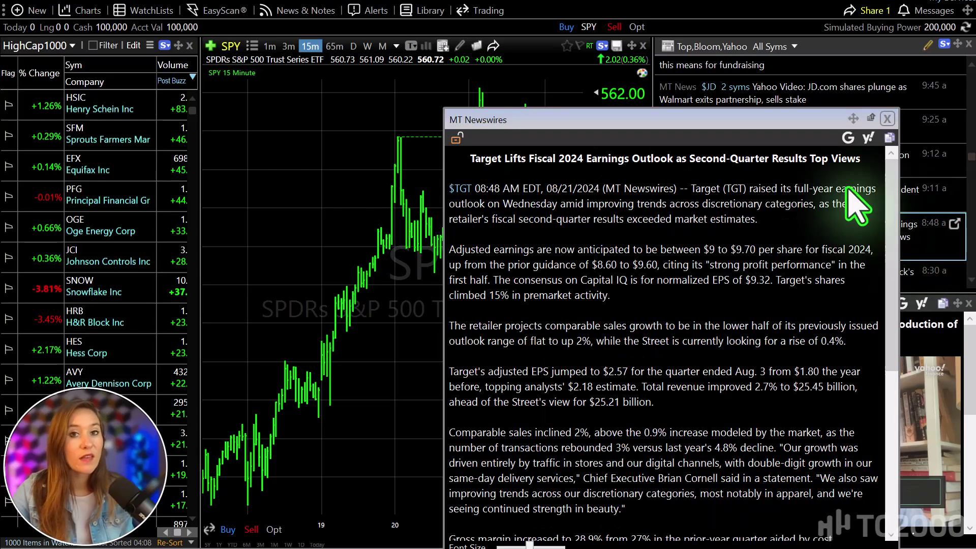
drag(798, 121, 573, 66)
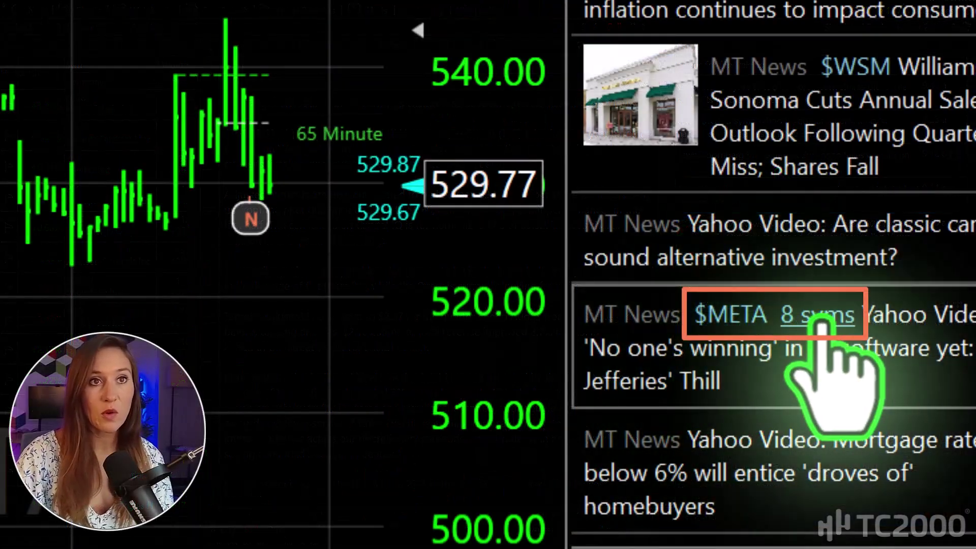
Step: Open the META story's 8-symbol News Symbols list and step down through ADBE onward
click(821, 320)
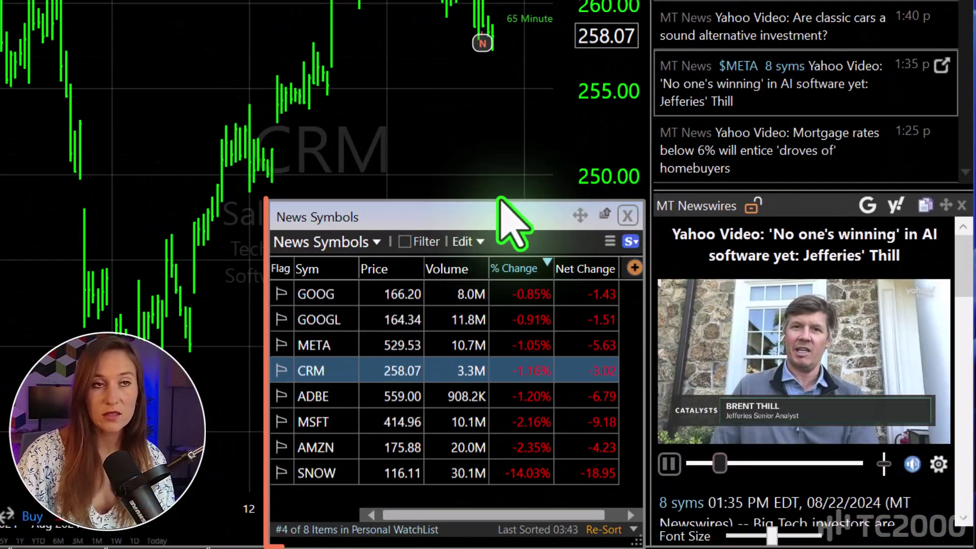
key(Down)
key(Down)
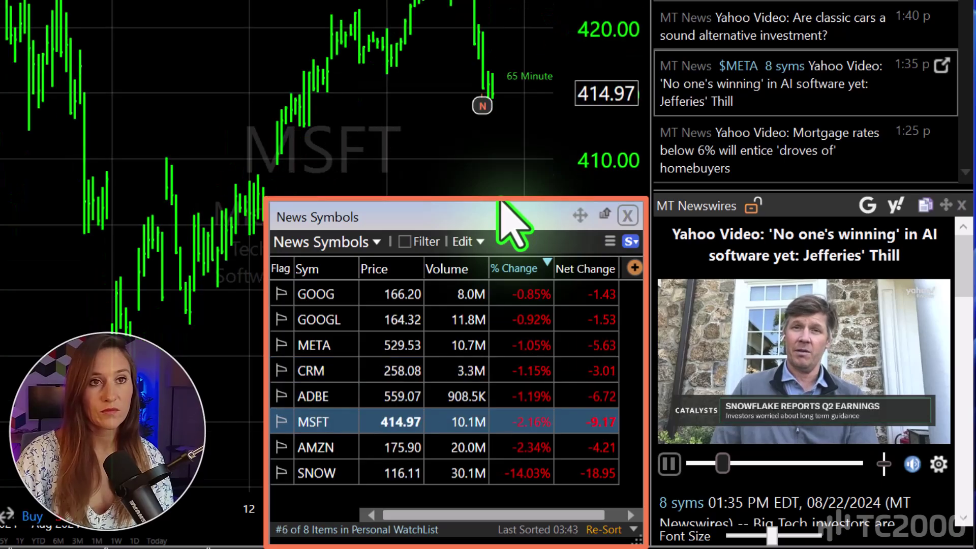
key(Down)
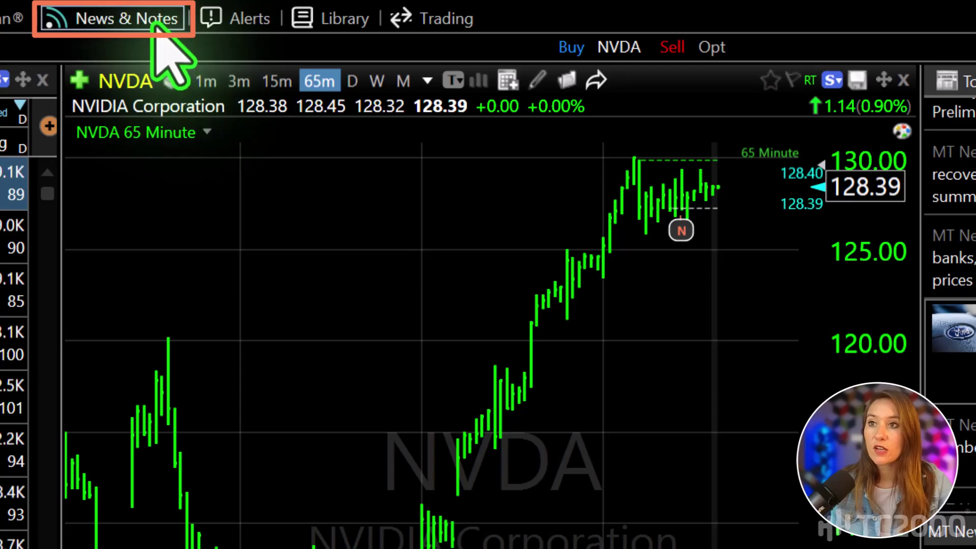
Step: Dock an All News & Notes window beneath the High Cap 1000 watchlist, then select TSLA
click(155, 26)
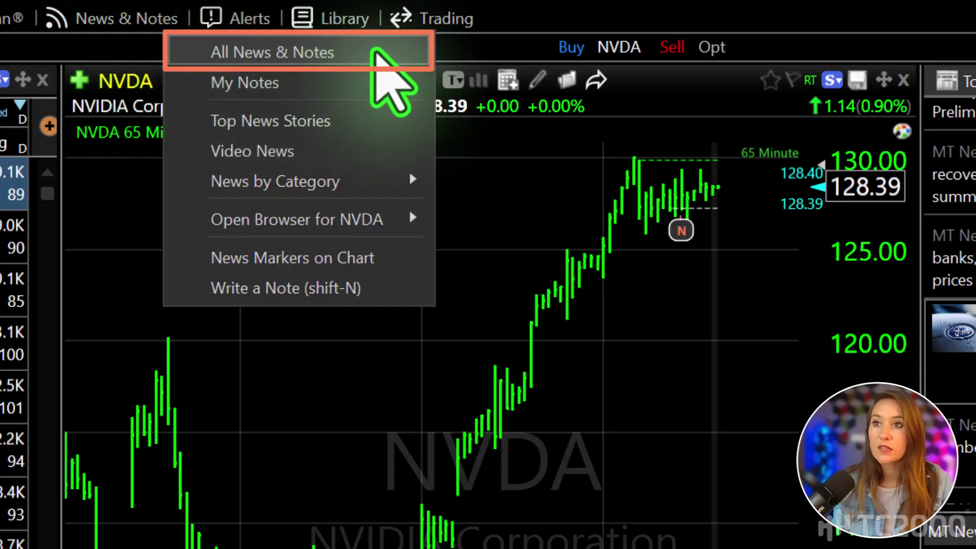
click(374, 51)
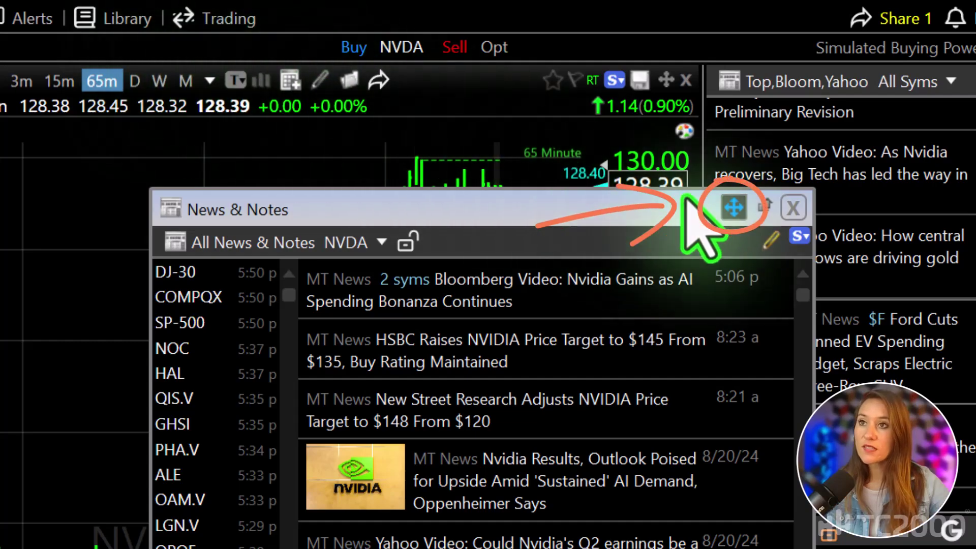
click(736, 215)
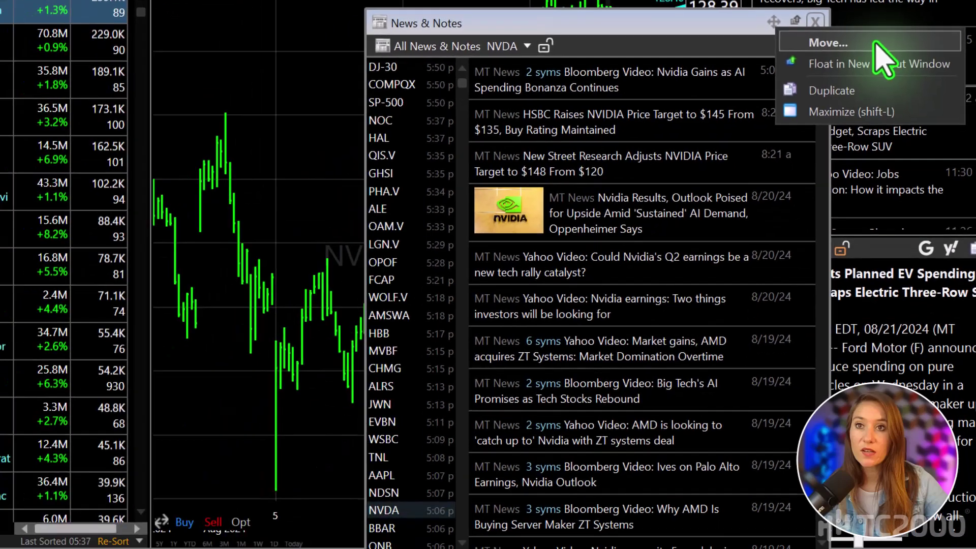
click(877, 237)
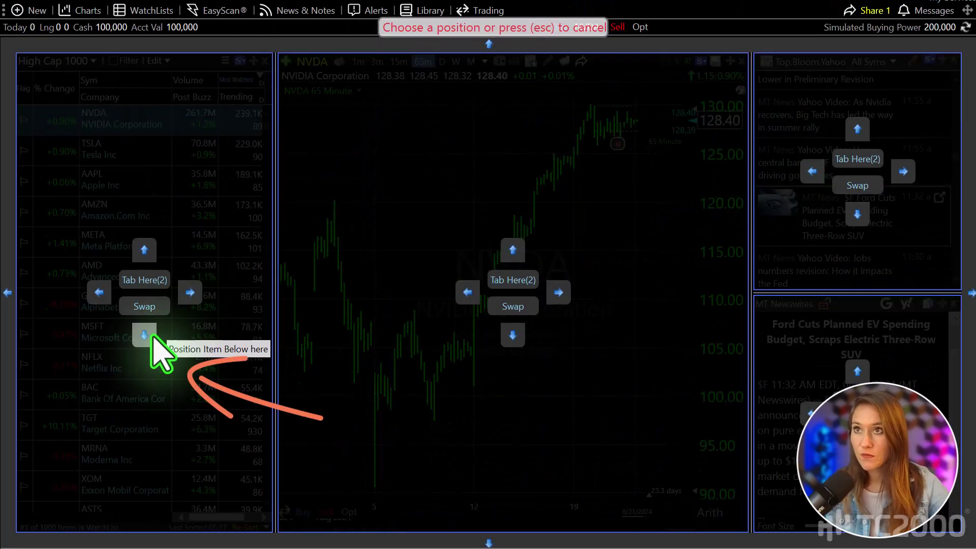
click(144, 334)
click(158, 136)
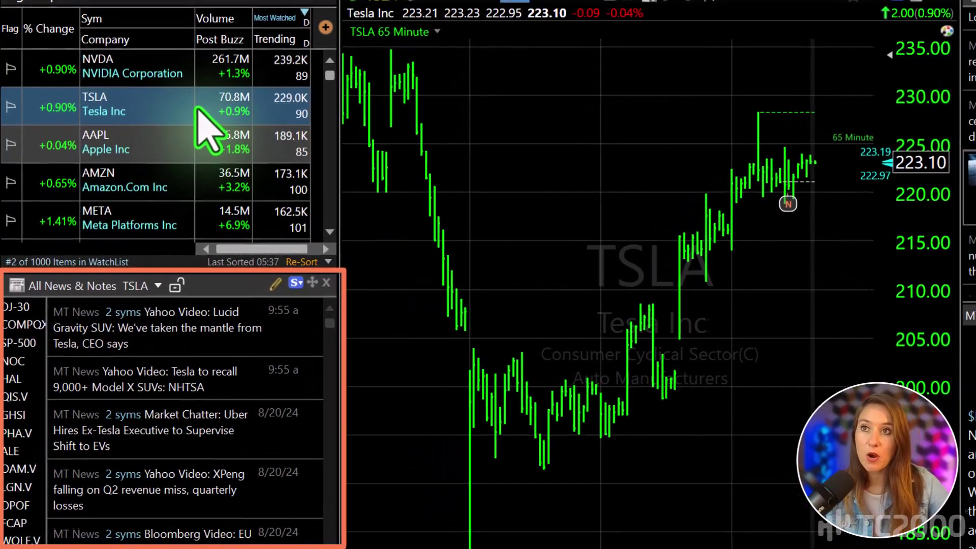
Step: Step the watchlist through AAPL, AMZN, META to NFLX, then select two older NFLX stories
key(Down)
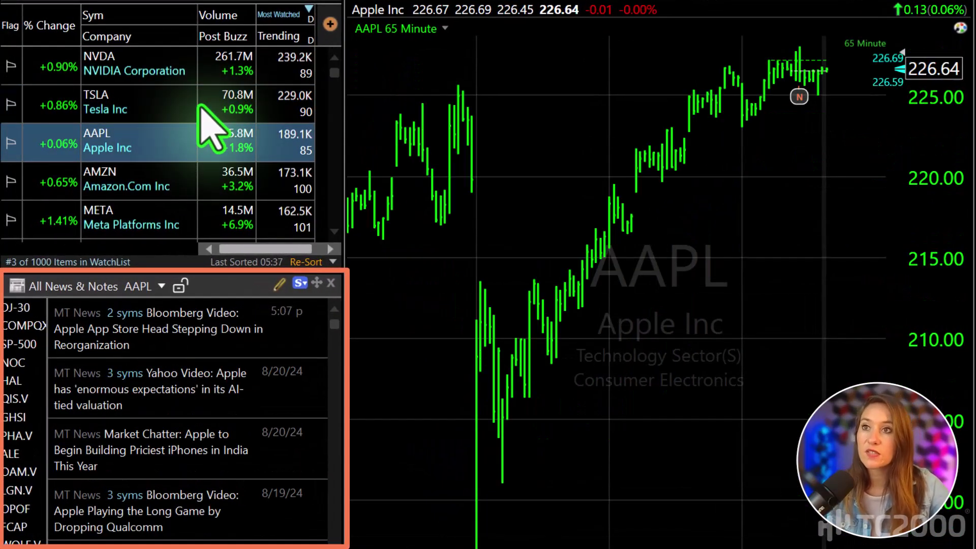
key(Down)
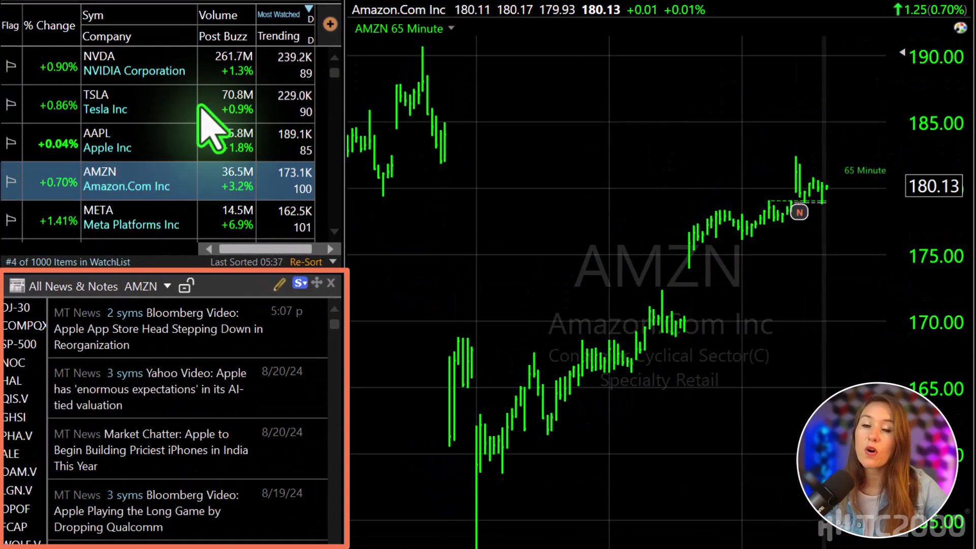
key(Down)
key(Down)
key(Down)
key(Down)
key(Down)
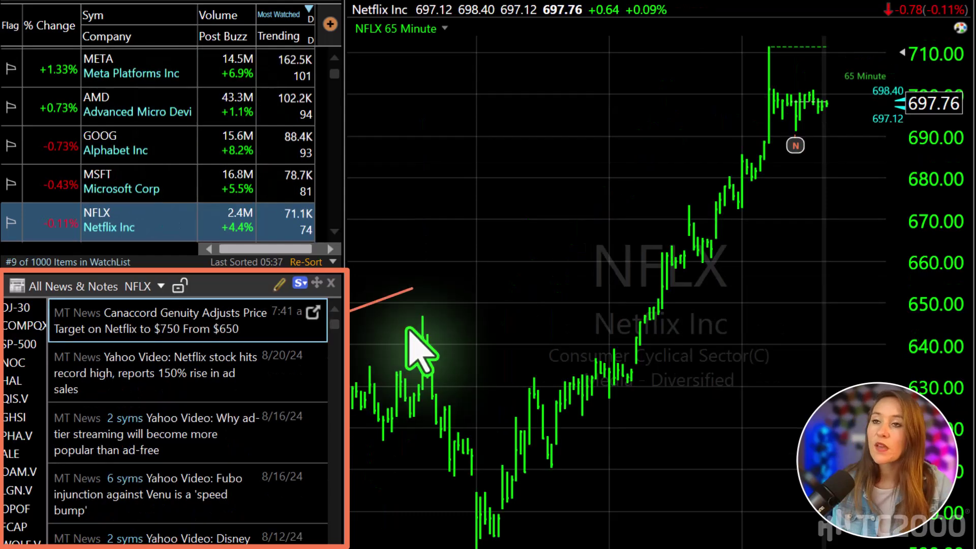
key(Down)
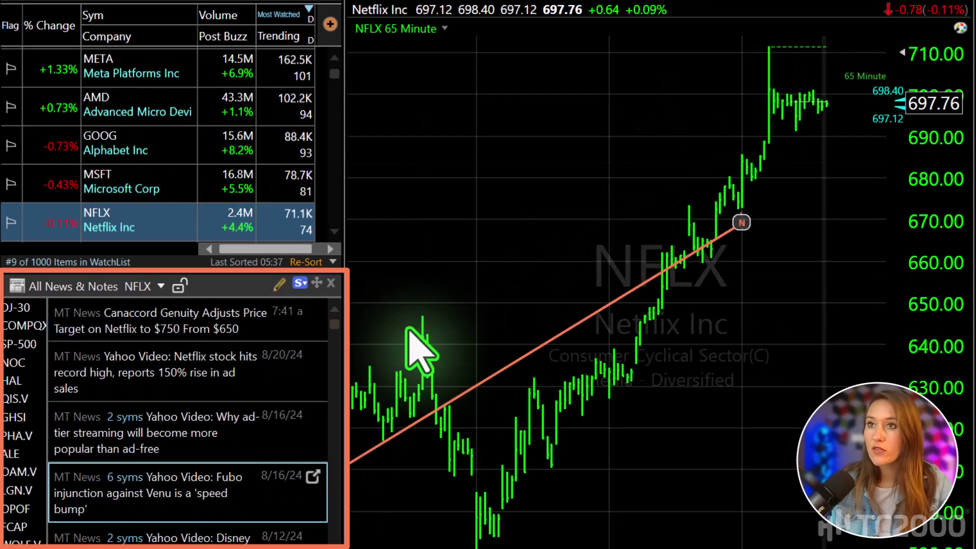
key(Down)
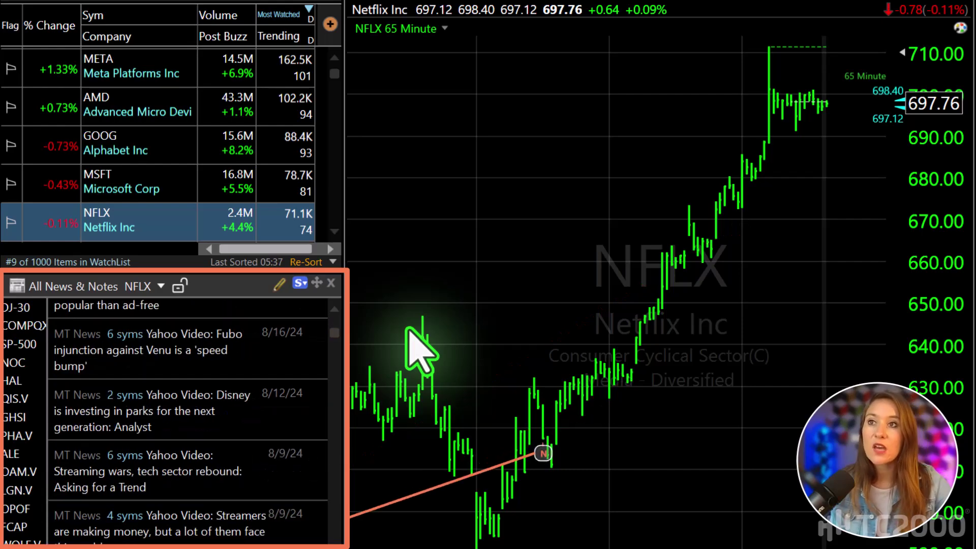
key(Down)
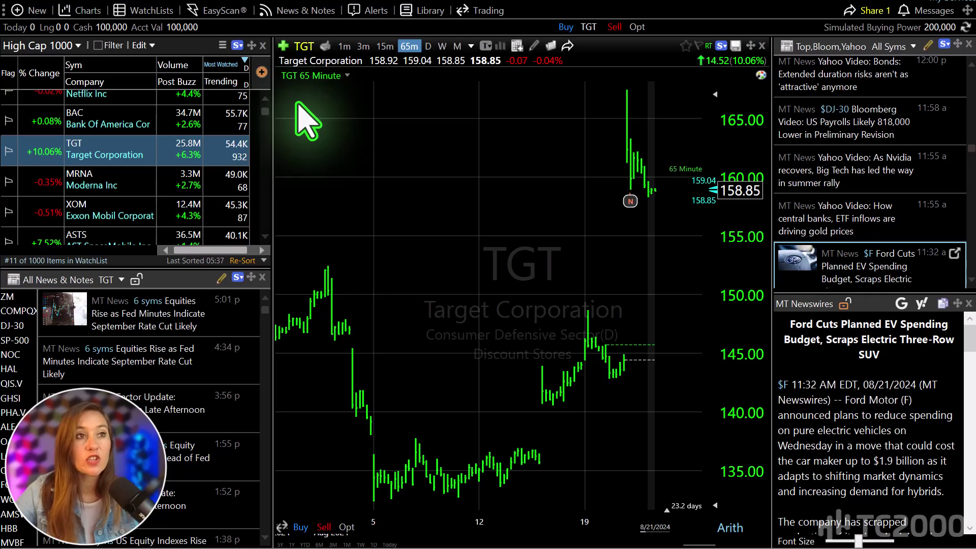
Step: Turn on News chart markers in the TGT chart's properties and open one N marker's story
right_click(297, 104)
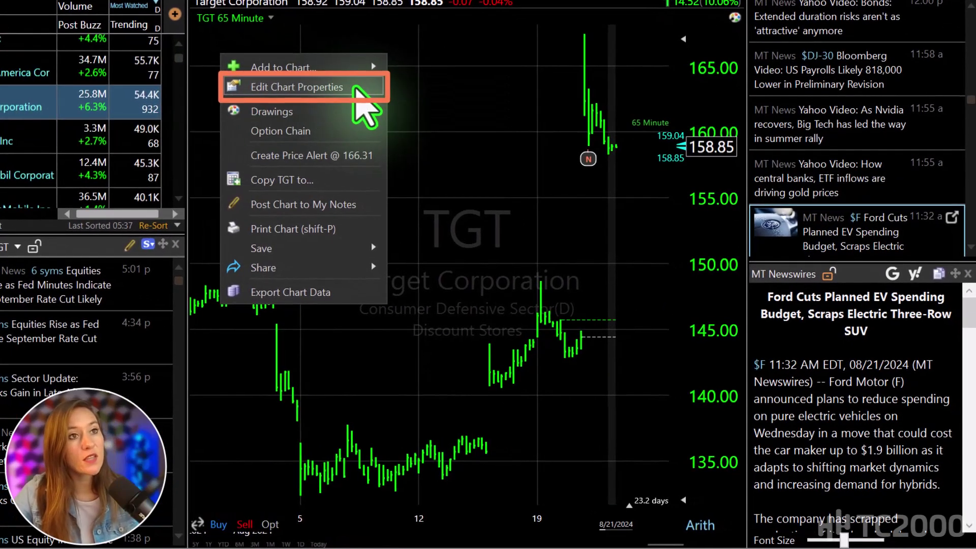
click(355, 88)
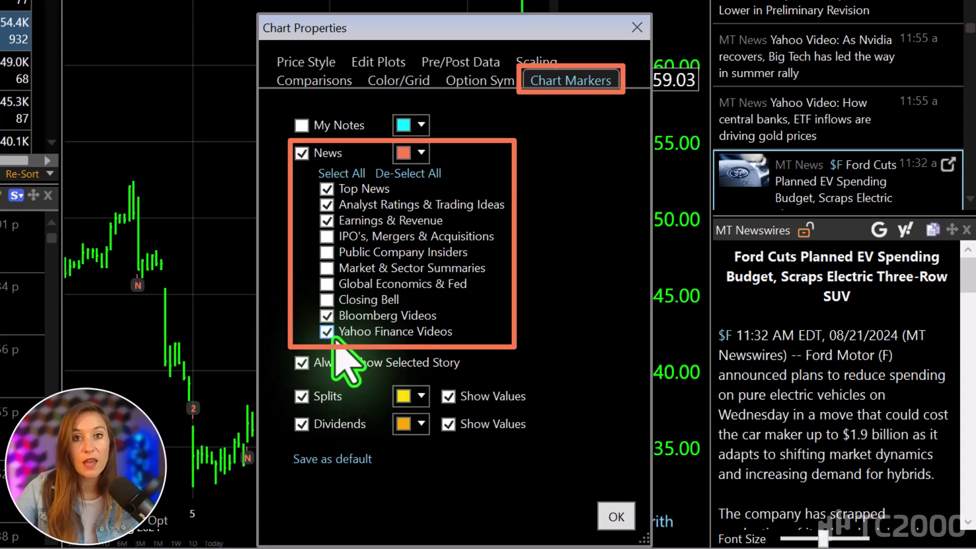
click(615, 517)
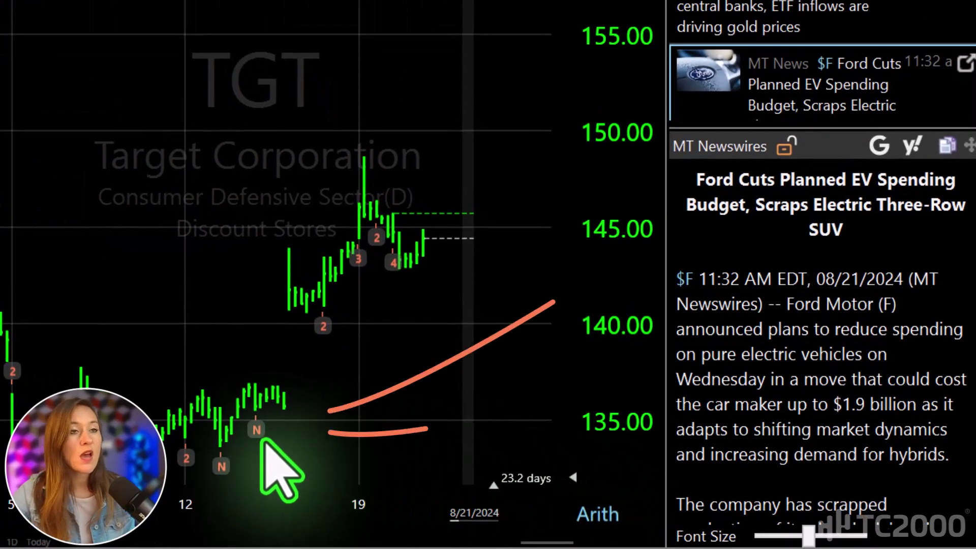
click(258, 432)
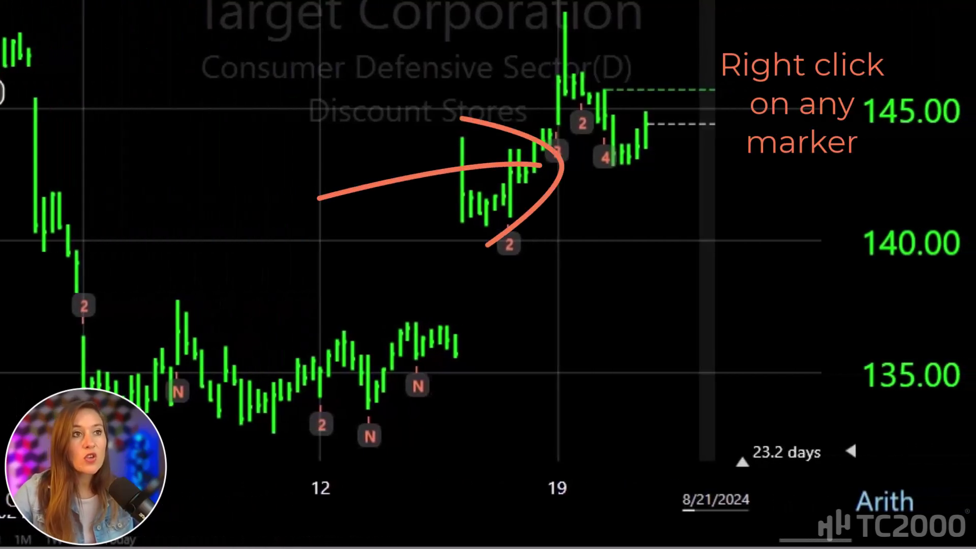
Step: Choose Remove Markers from Chart from a TGT news marker's context menu
right_click(605, 155)
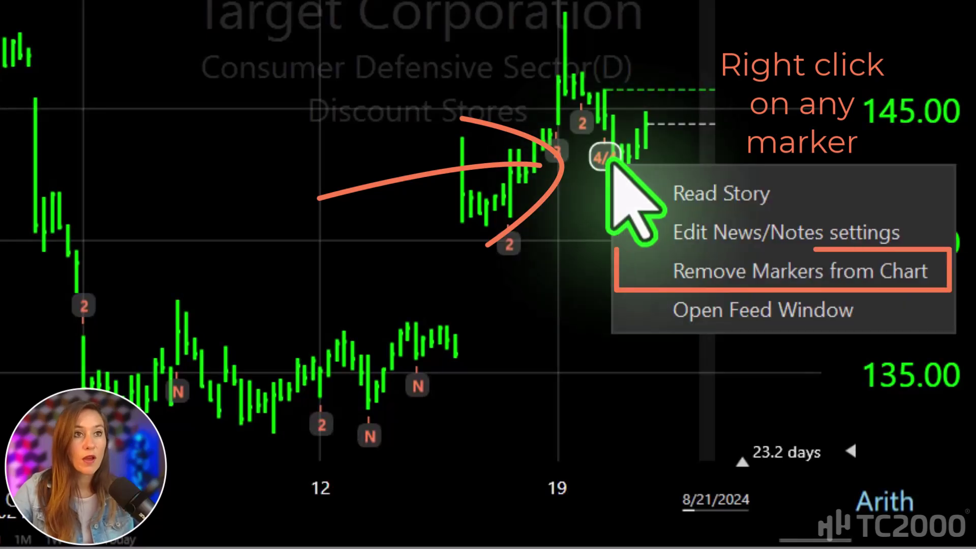
click(931, 263)
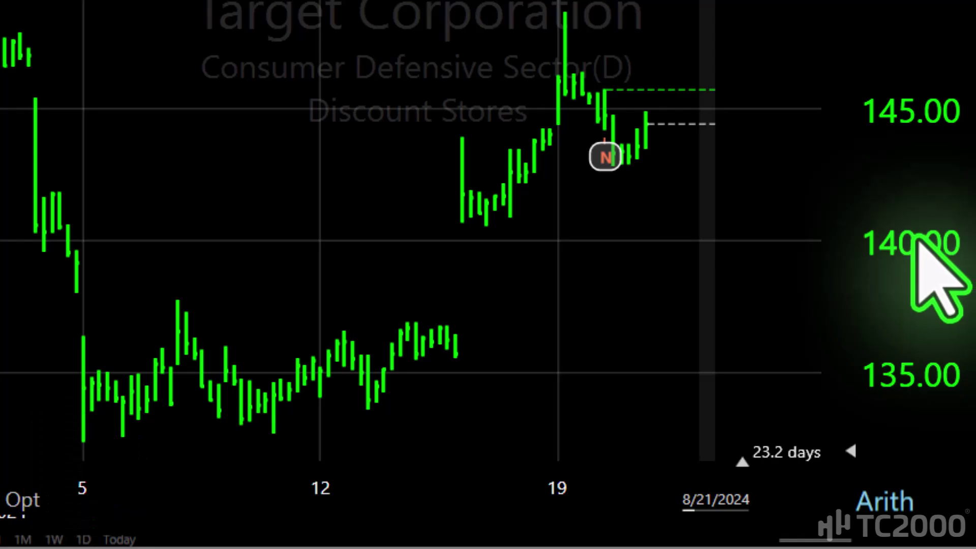